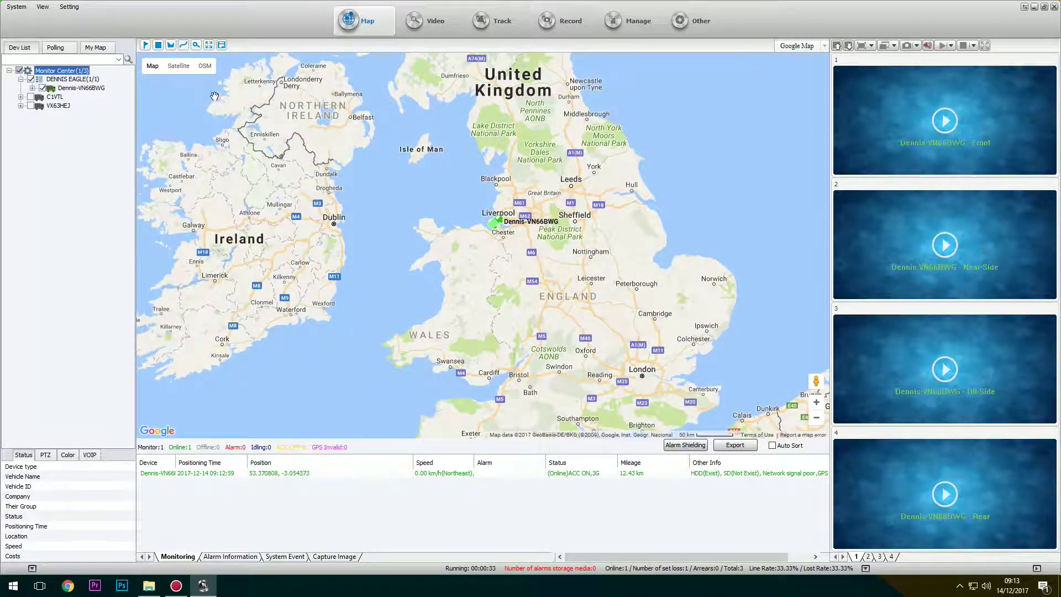
{"action": "left_click", "coordinate": [20, 140]}
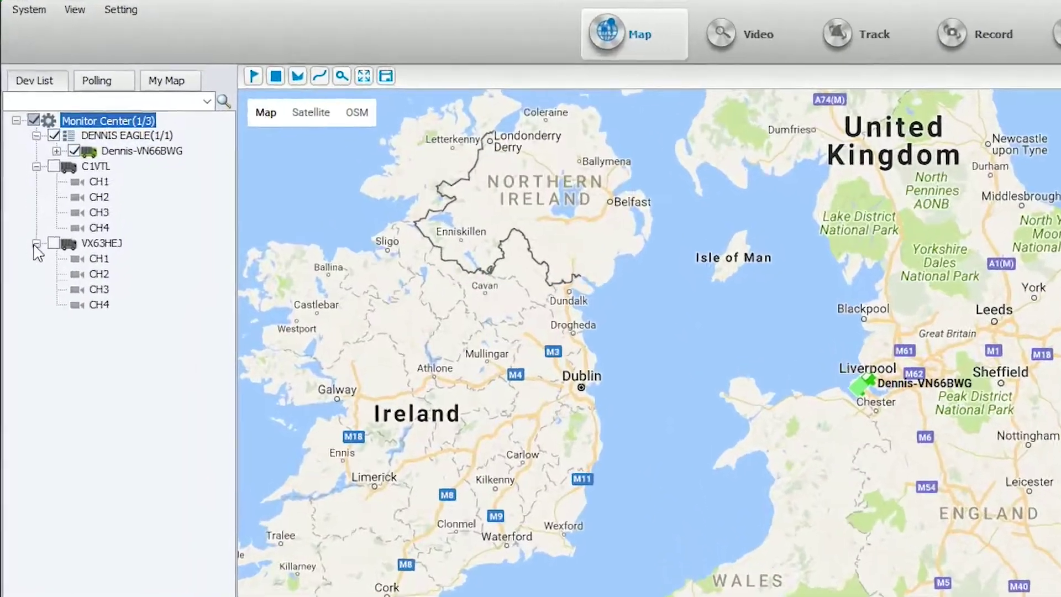
{"action": "left_click", "coordinate": [20, 141]}
{"action": "left_click", "coordinate": [42, 192]}
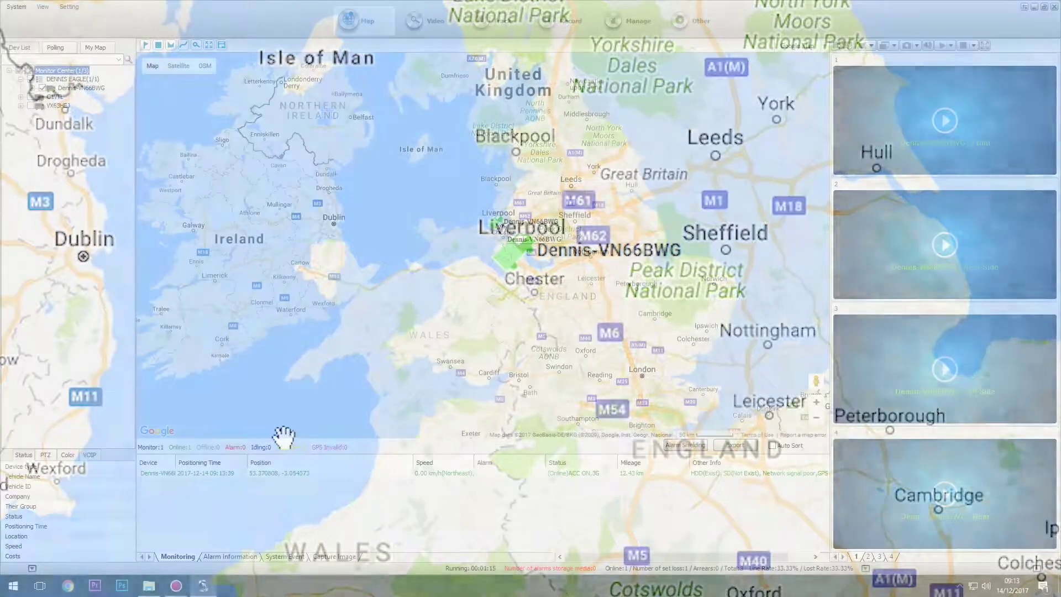
{"action": "scroll", "coordinate": [478, 235], "scroll_direction": "up", "scroll_amount": 3}
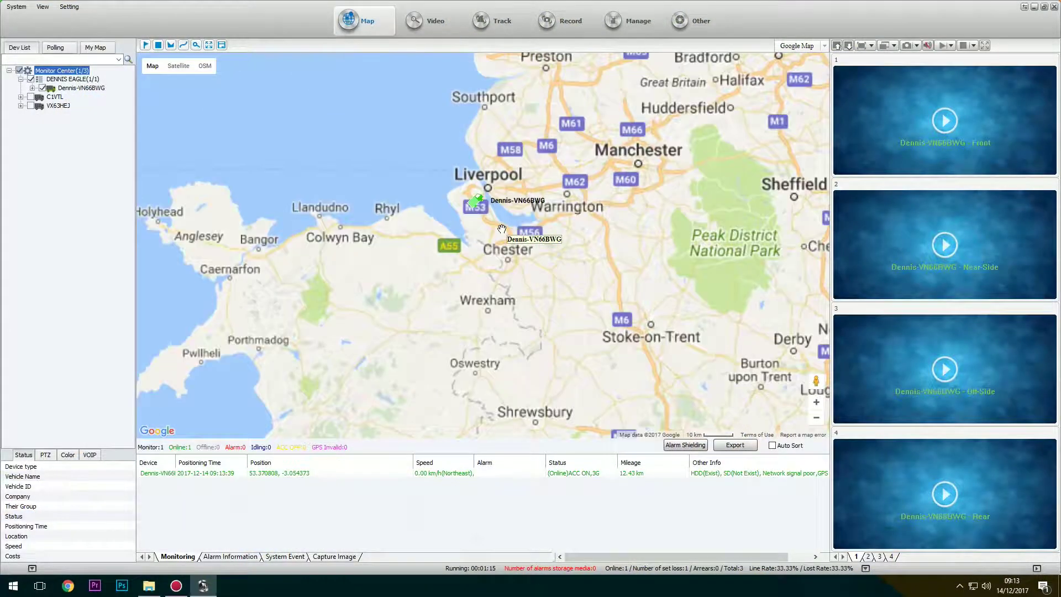
{"action": "scroll", "coordinate": [478, 235], "scroll_direction": "up", "scroll_amount": 3}
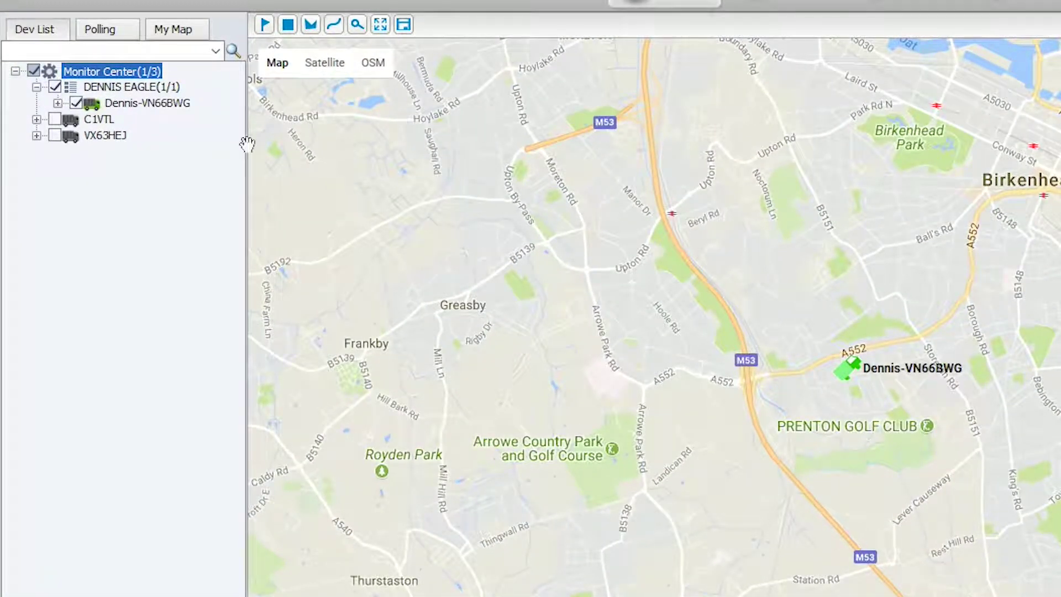
{"action": "left_click", "coordinate": [76, 104]}
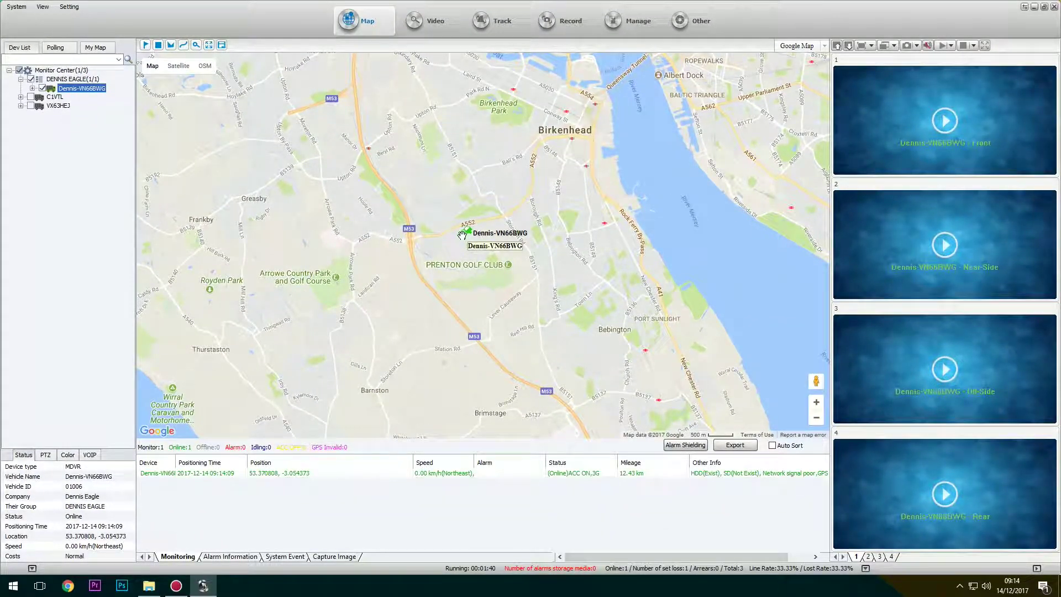
{"action": "left_click", "coordinate": [462, 234]}
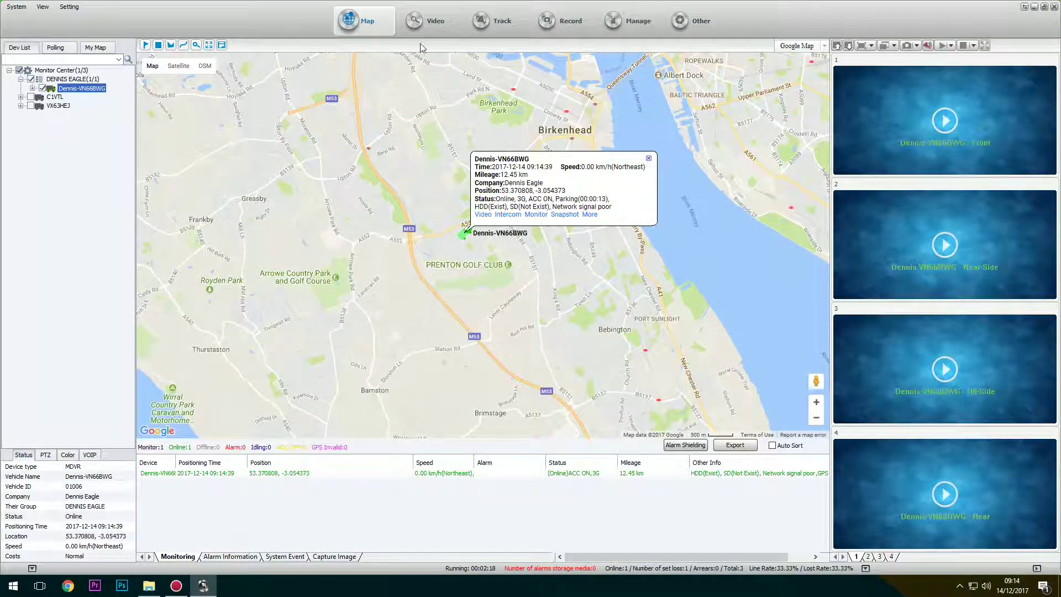
- Switch to the Video page showing the four-channel camera grid
{"action": "left_click", "coordinate": [424, 35]}
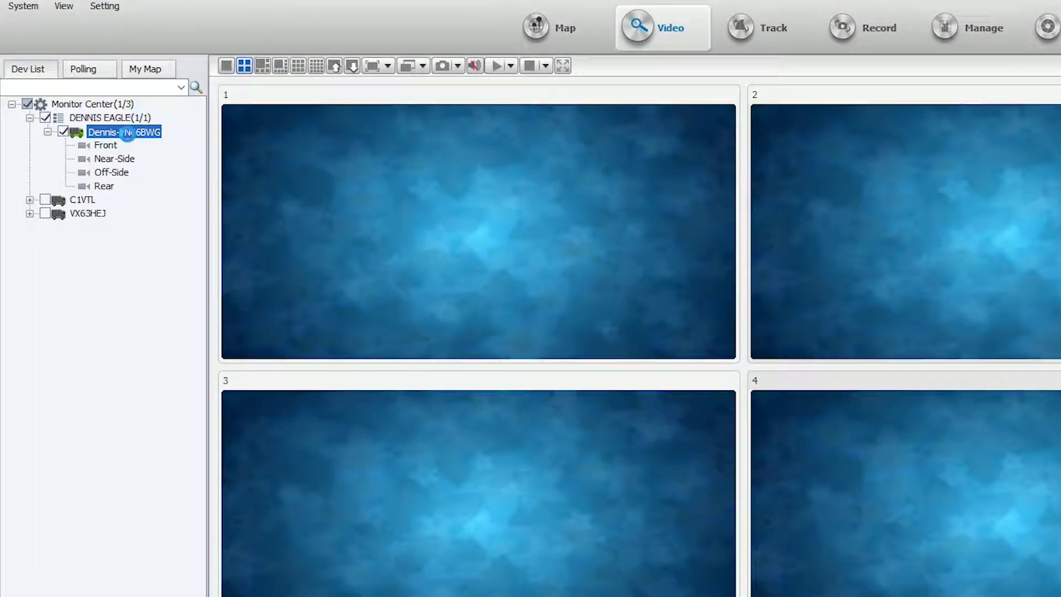
{"action": "double_click", "coordinate": [127, 132]}
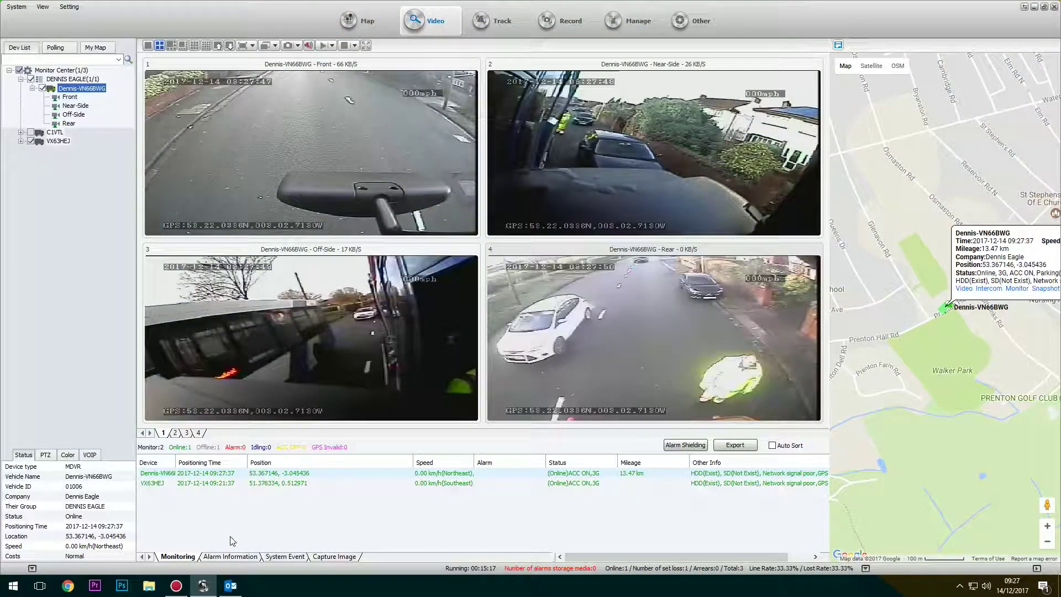
- Show the Alarm Information list and scroll through the indicator, ACC ON and hard disk error alarms
{"action": "left_click", "coordinate": [239, 559]}
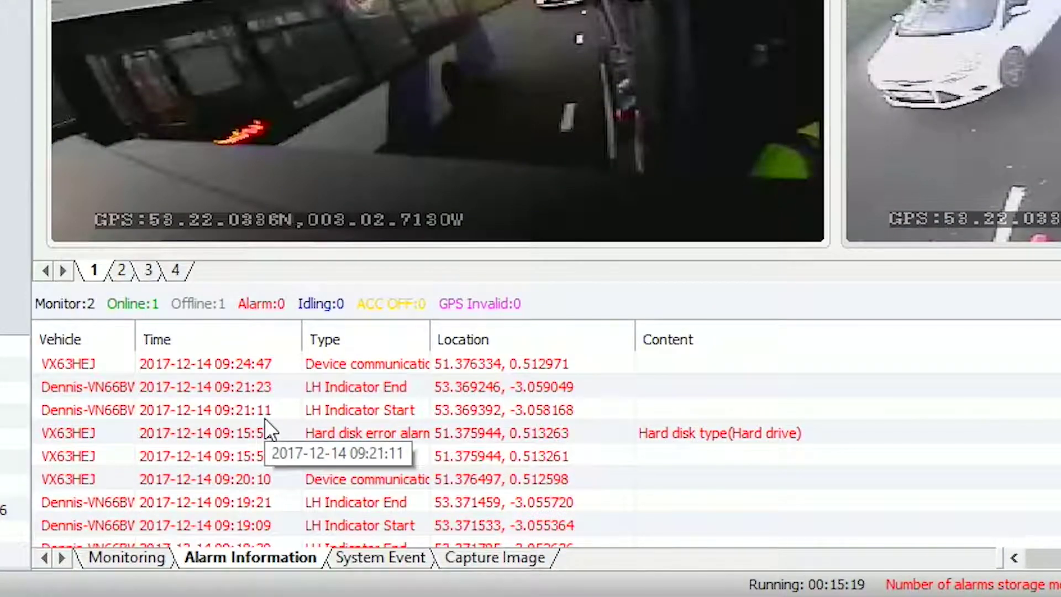
{"action": "scroll", "coordinate": [237, 497], "scroll_direction": "down", "scroll_amount": 1}
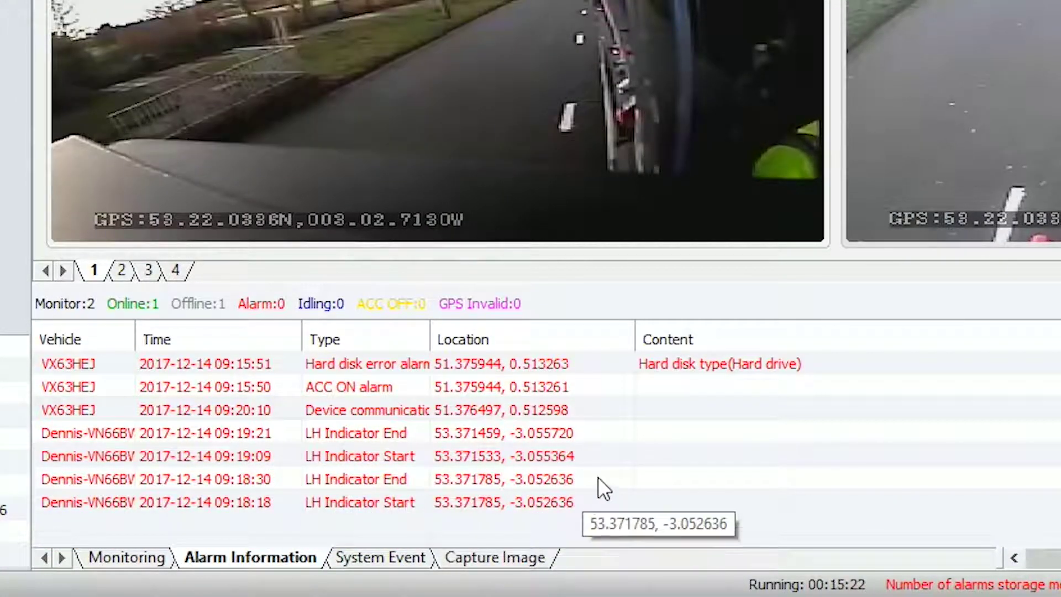
{"action": "scroll", "coordinate": [616, 451], "scroll_direction": "up", "scroll_amount": 1}
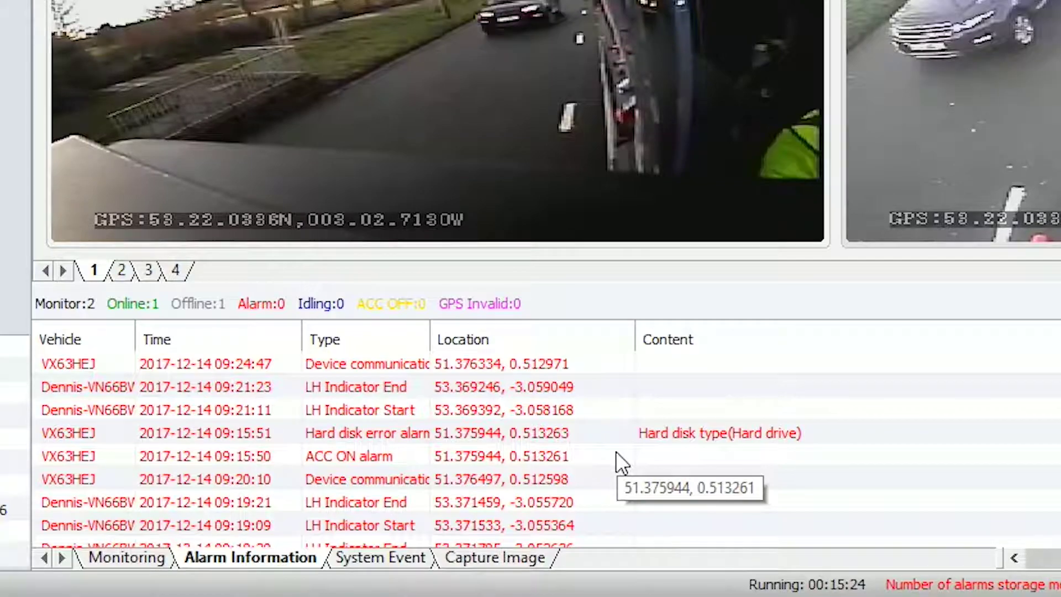
{"action": "scroll", "coordinate": [616, 451], "scroll_direction": "down", "scroll_amount": 1}
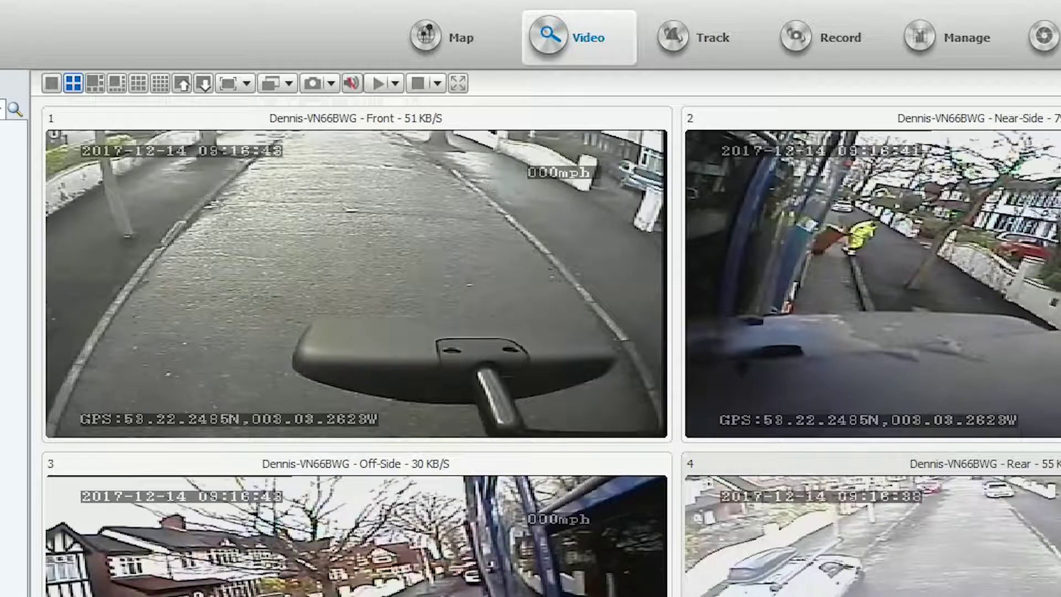
- Switch to the 1+5 layout and capture a still image from Dennis-VN66BWG's feeds
{"action": "left_click", "coordinate": [95, 83]}
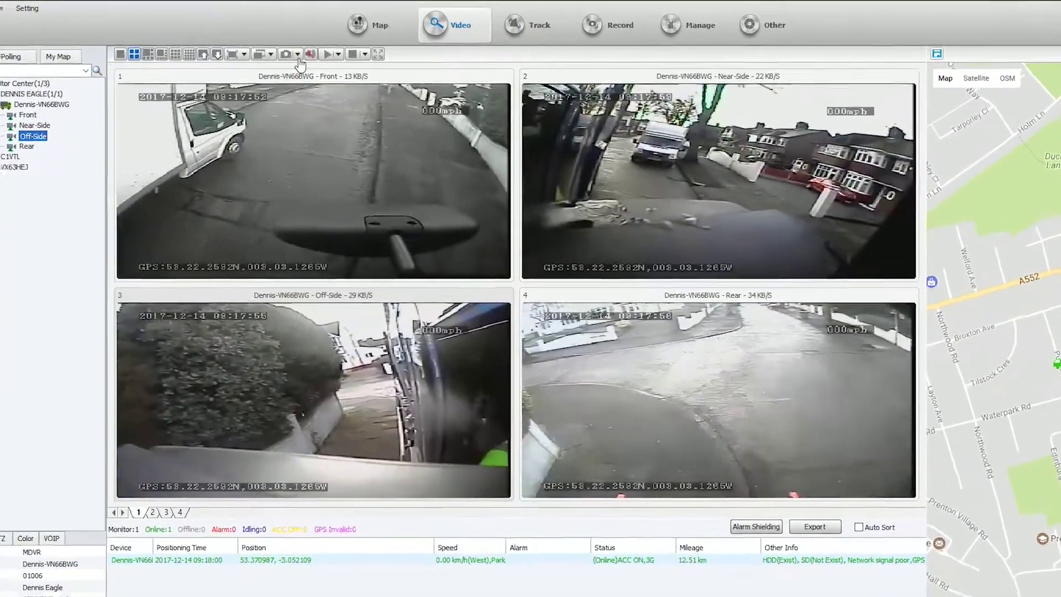
{"action": "left_click", "coordinate": [297, 45]}
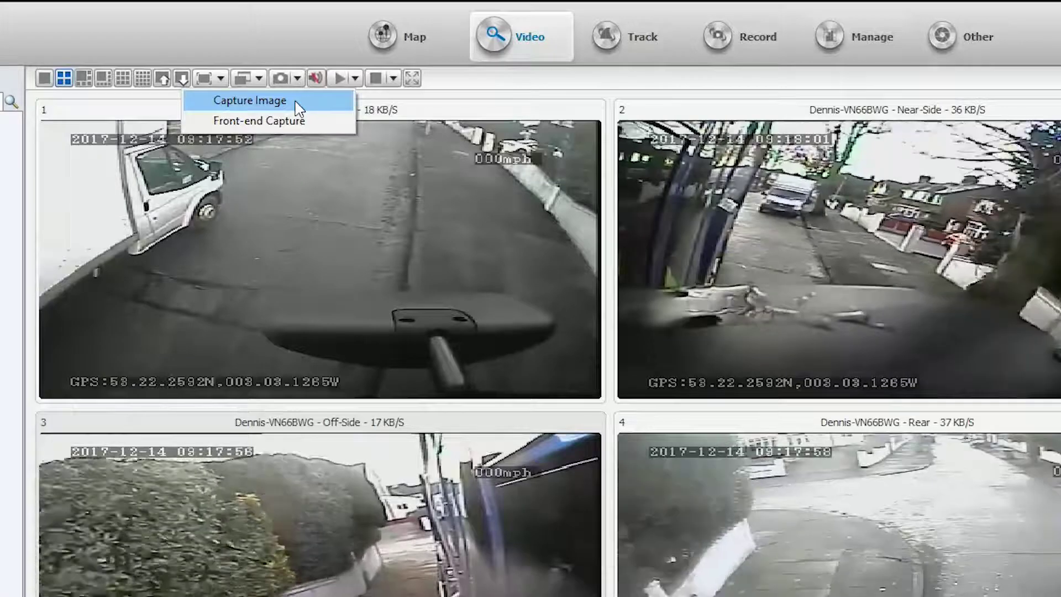
{"action": "left_click", "coordinate": [298, 102]}
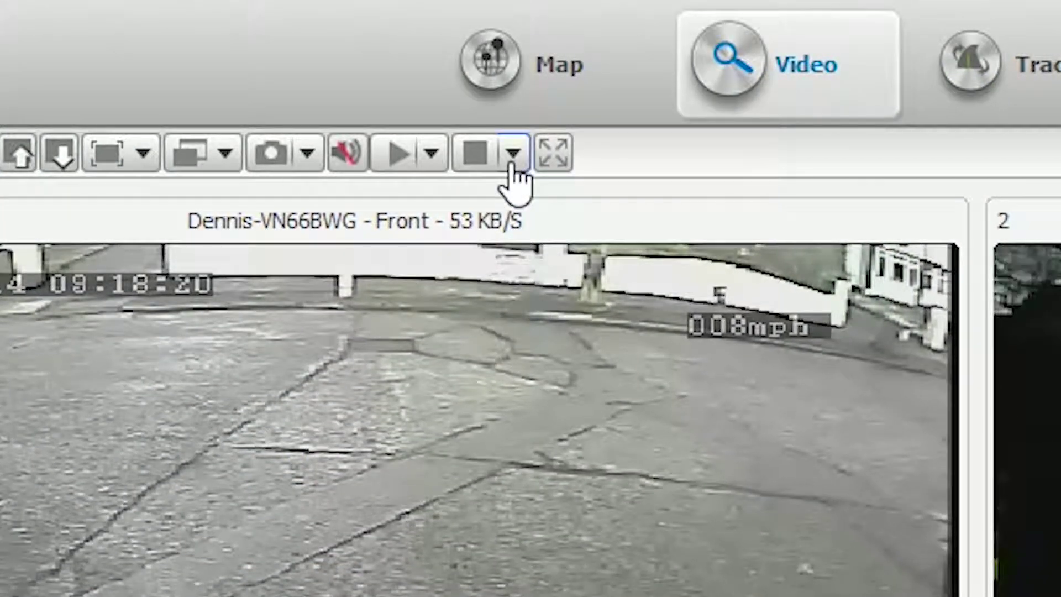
- Stop all video and clear data, then go to the Track page for 14/12/2017
{"action": "left_click", "coordinate": [512, 155]}
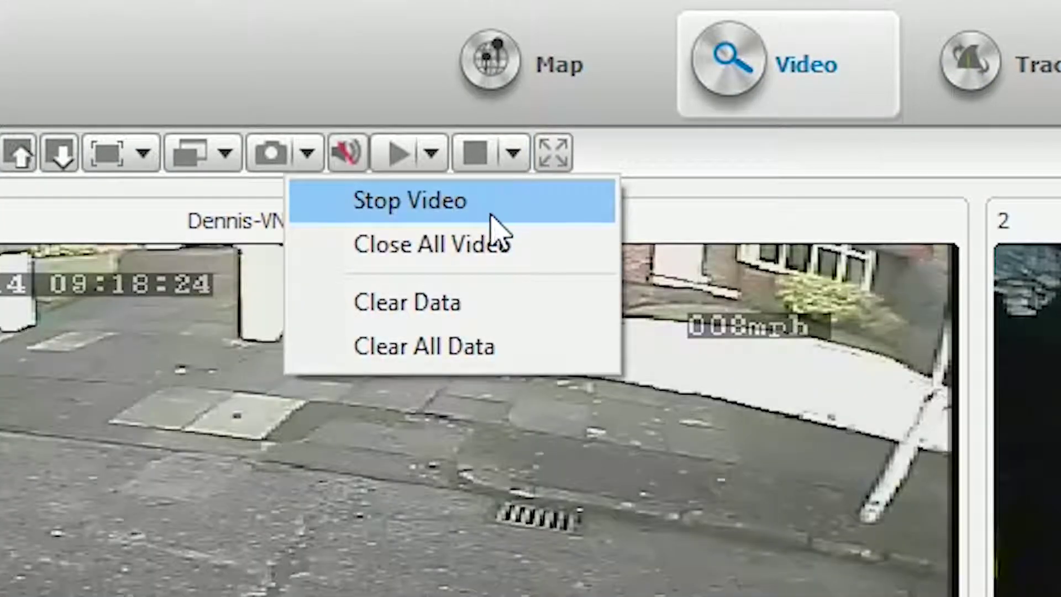
{"action": "left_click", "coordinate": [477, 345]}
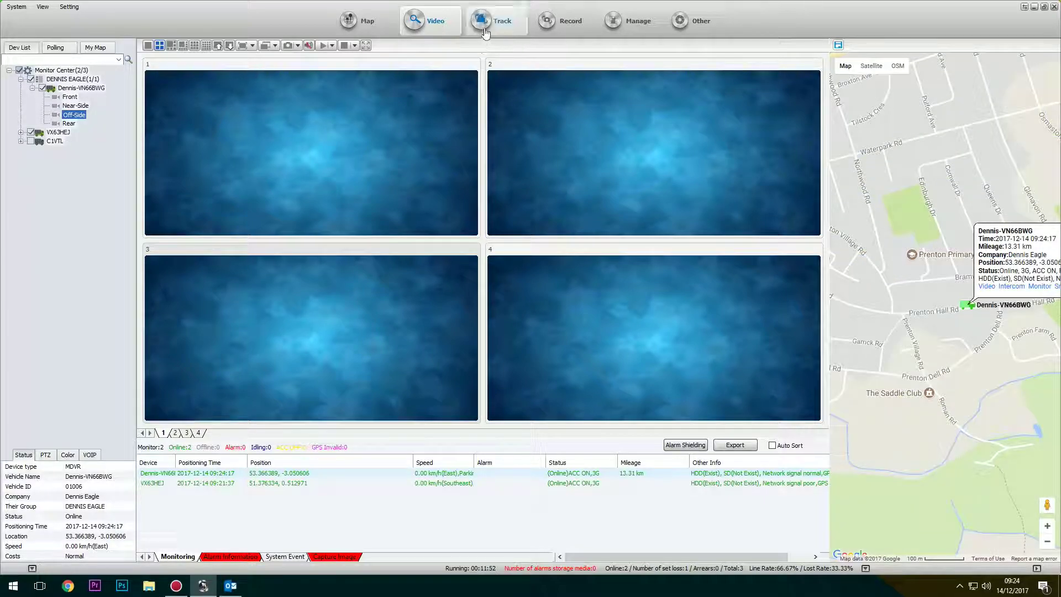
{"action": "left_click", "coordinate": [495, 21]}
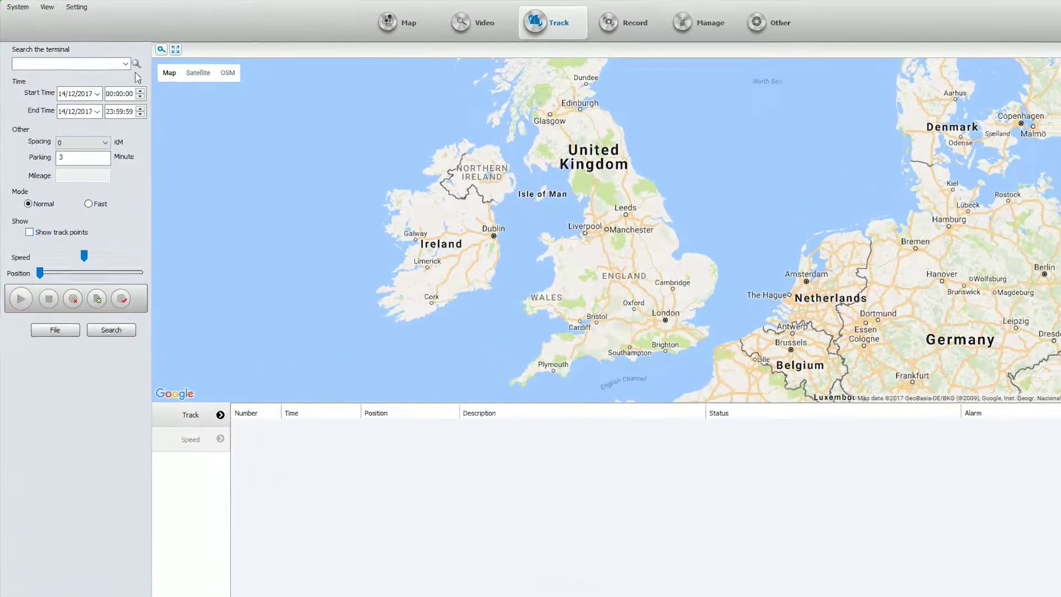
{"action": "left_click", "coordinate": [113, 57]}
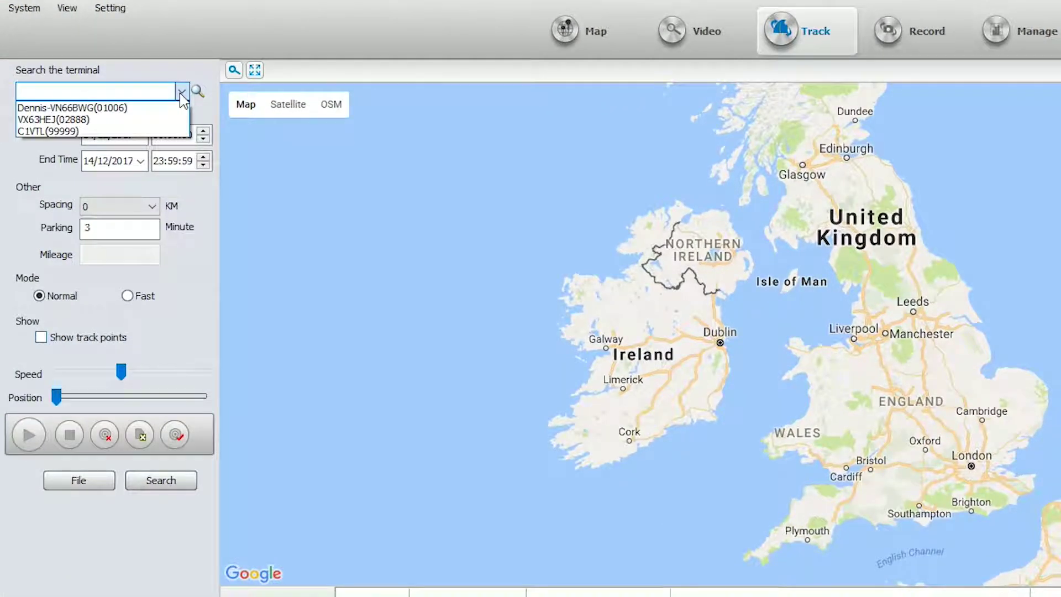
{"action": "left_click", "coordinate": [95, 108]}
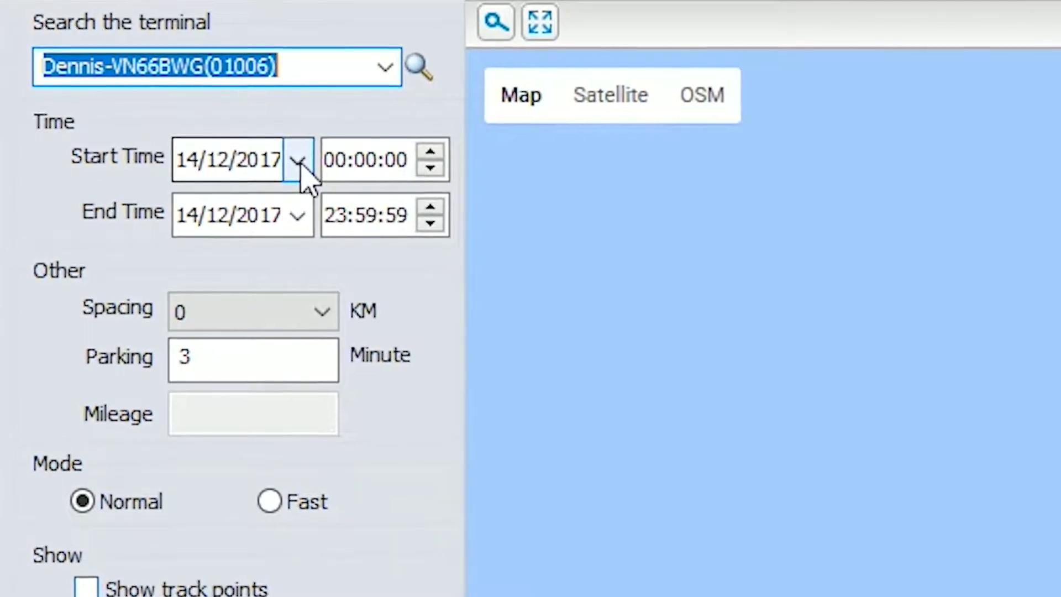
{"action": "left_click", "coordinate": [142, 136]}
{"action": "left_click", "coordinate": [307, 162]}
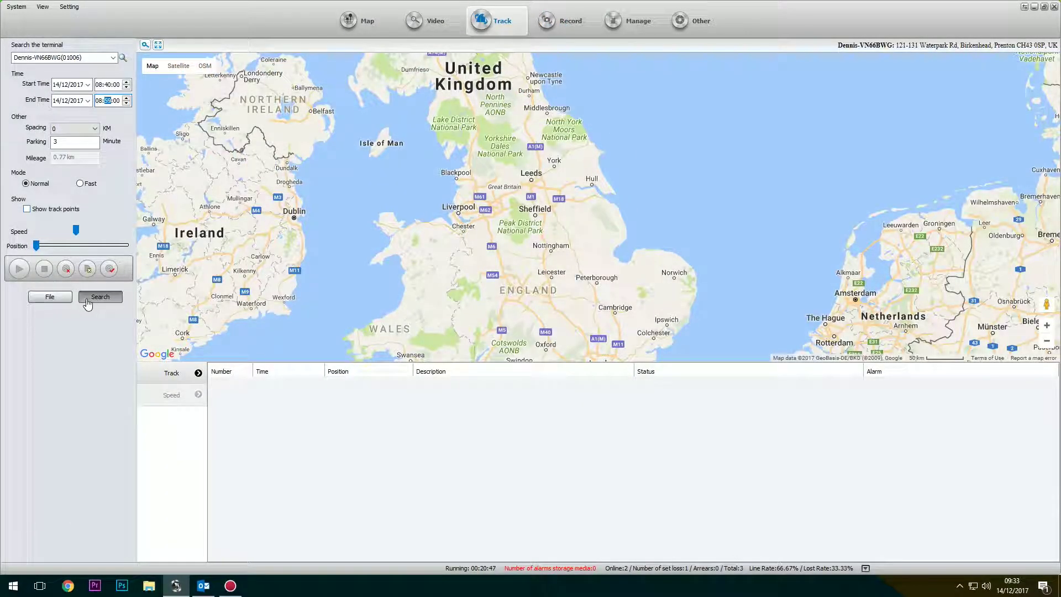
{"action": "left_click", "coordinate": [87, 304]}
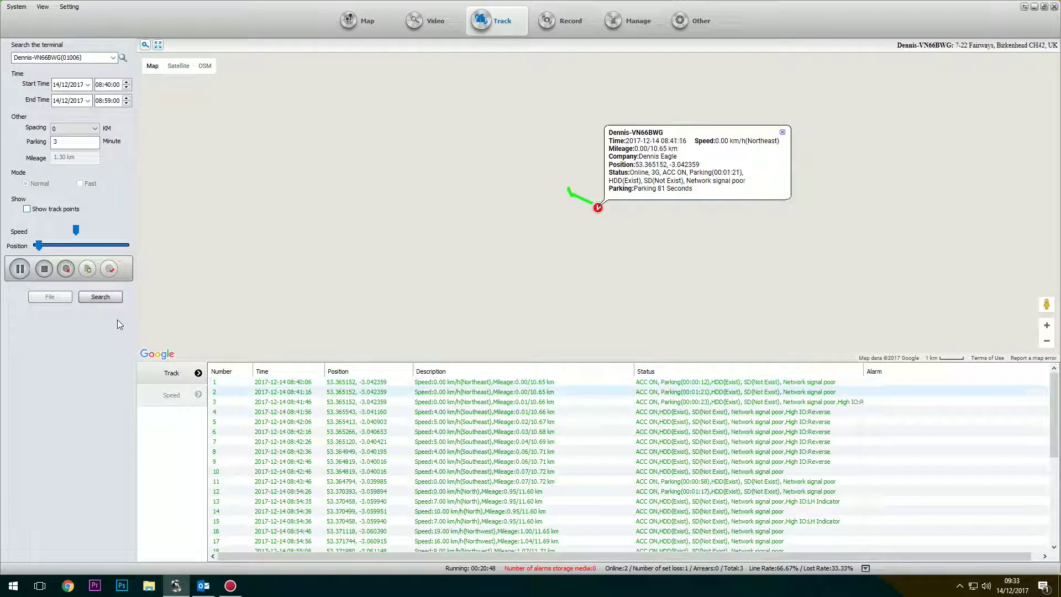
- Zoom onto the route near Prenton Golf Club and replay the track from the first point
{"action": "scroll", "coordinate": [565, 246], "scroll_direction": "up", "scroll_amount": 3}
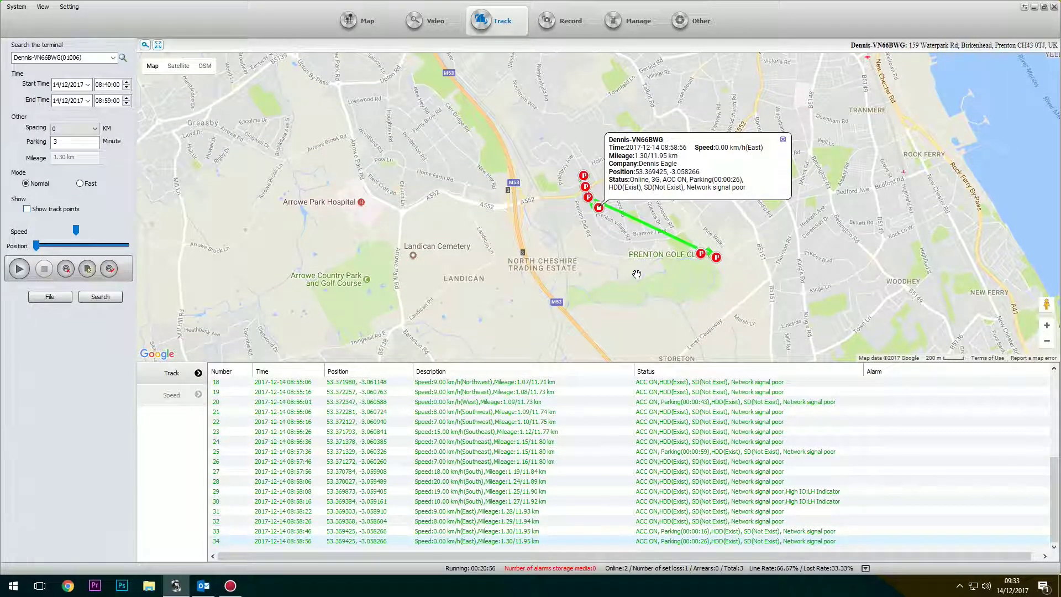
{"action": "scroll", "coordinate": [637, 273], "scroll_direction": "up", "scroll_amount": 1}
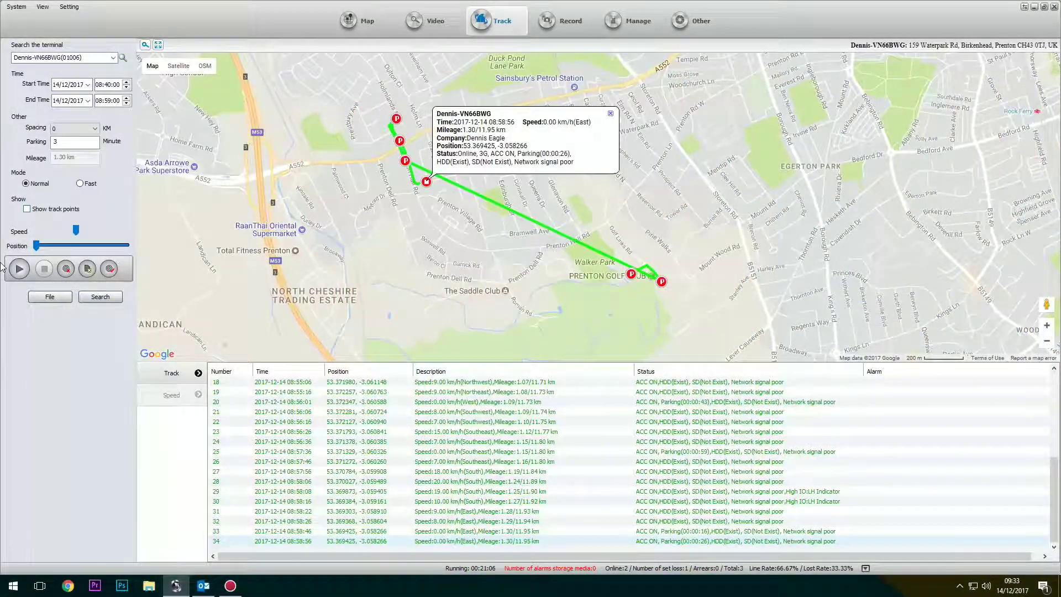
{"action": "left_click", "coordinate": [20, 269]}
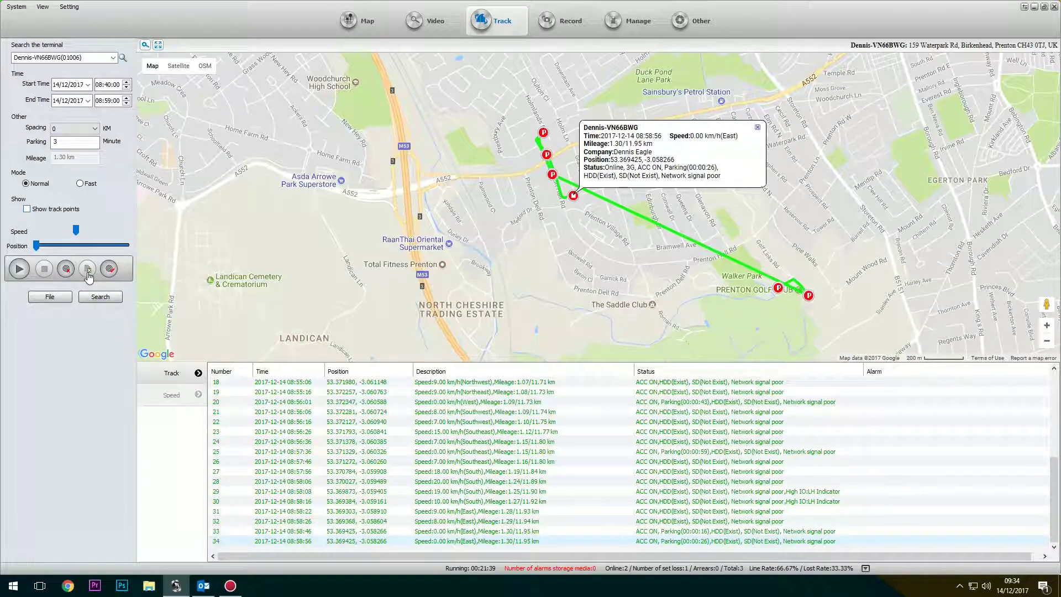
- Export the track table to Excel and open the spreadsheet maximized
{"action": "left_click", "coordinate": [315, 417]}
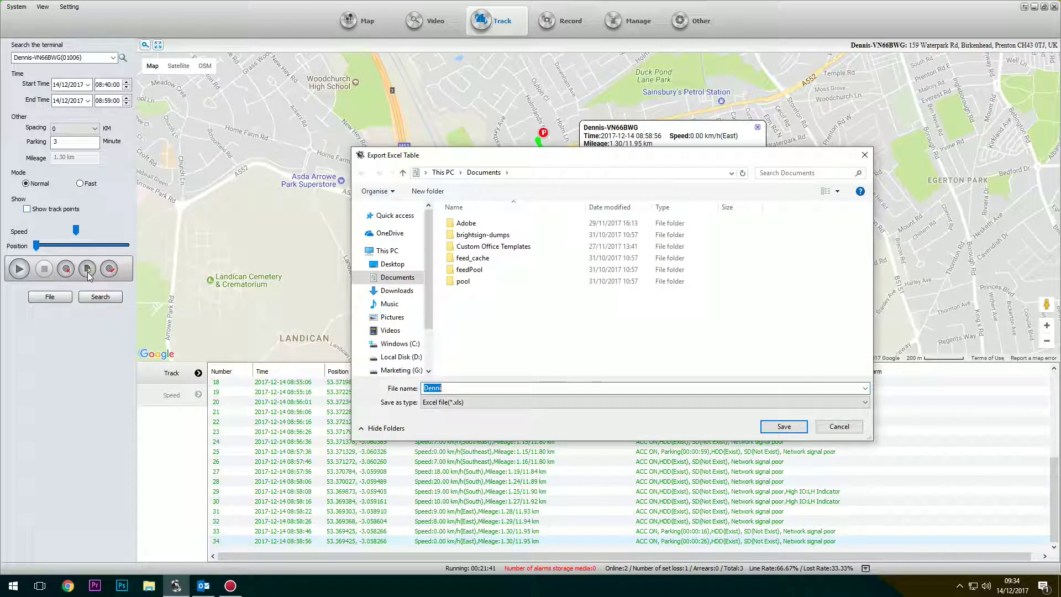
{"action": "double_click", "coordinate": [11, 354]}
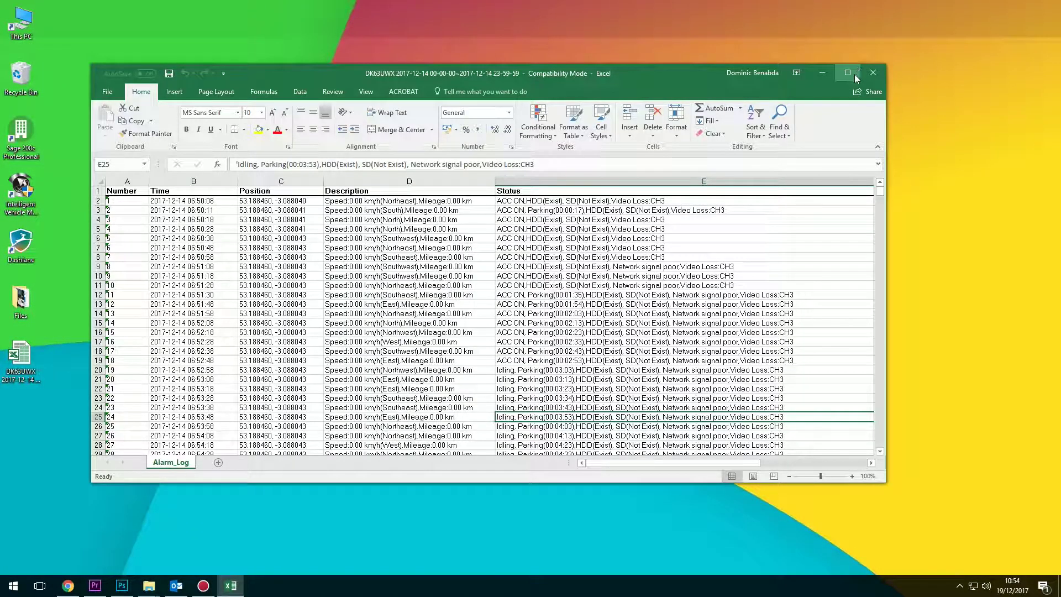
{"action": "left_click", "coordinate": [847, 73]}
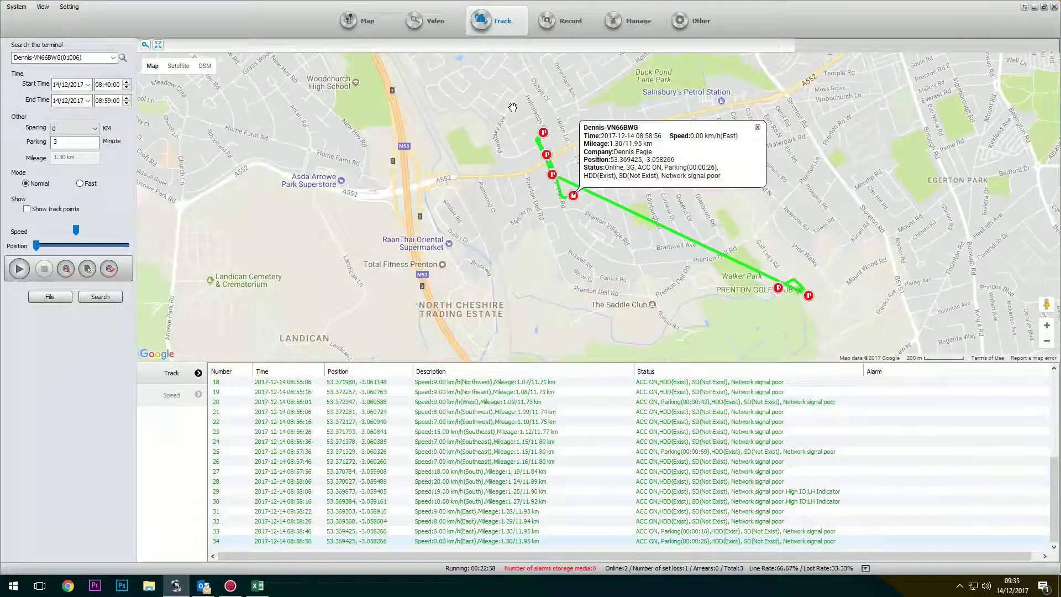
- Search Dennis-VN66BWG's device recordings for 14/12/2017, 08:40:00 to 08:59:59, on the Record page
{"action": "left_click", "coordinate": [552, 28]}
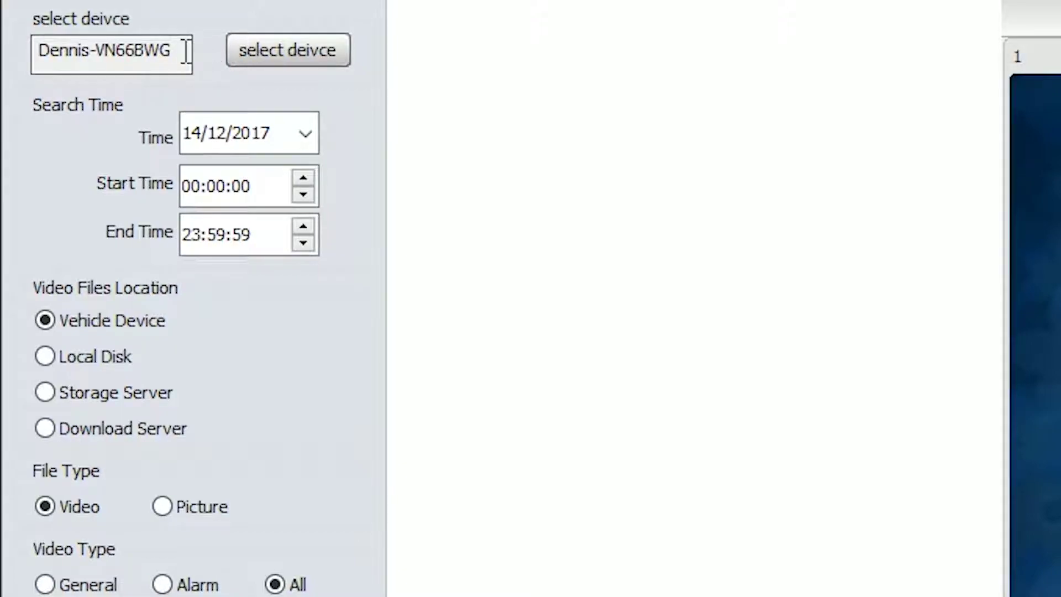
{"action": "left_click", "coordinate": [284, 57]}
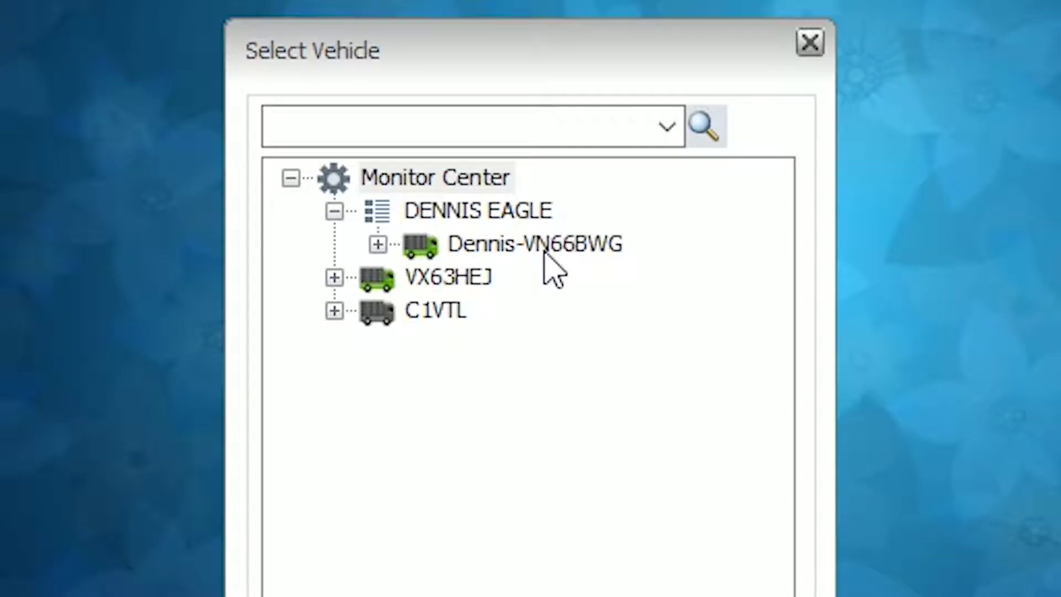
{"action": "left_click", "coordinate": [534, 221]}
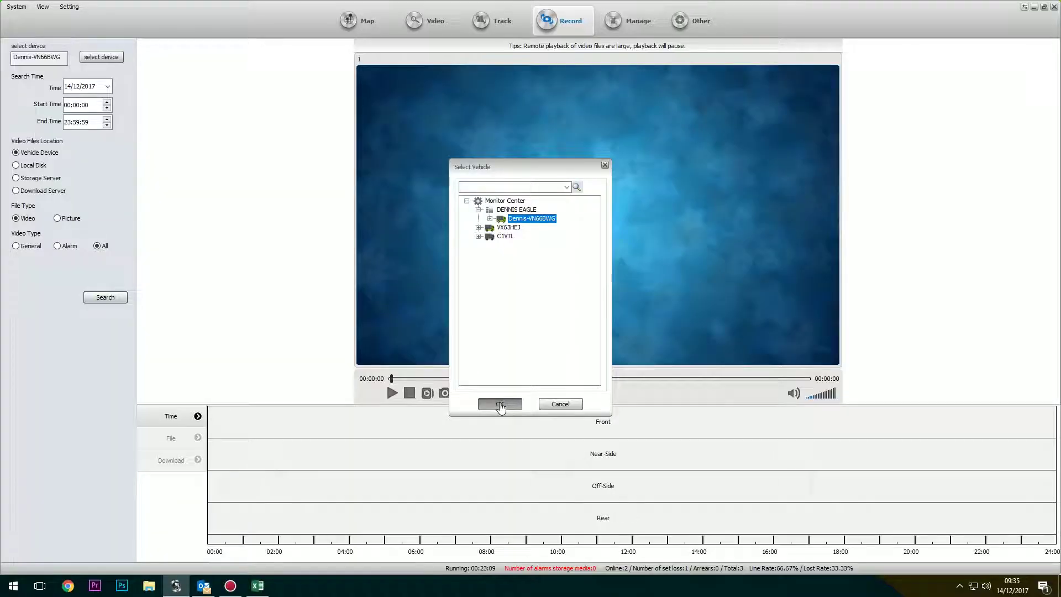
{"action": "left_click", "coordinate": [502, 407]}
{"action": "left_click", "coordinate": [67, 121]}
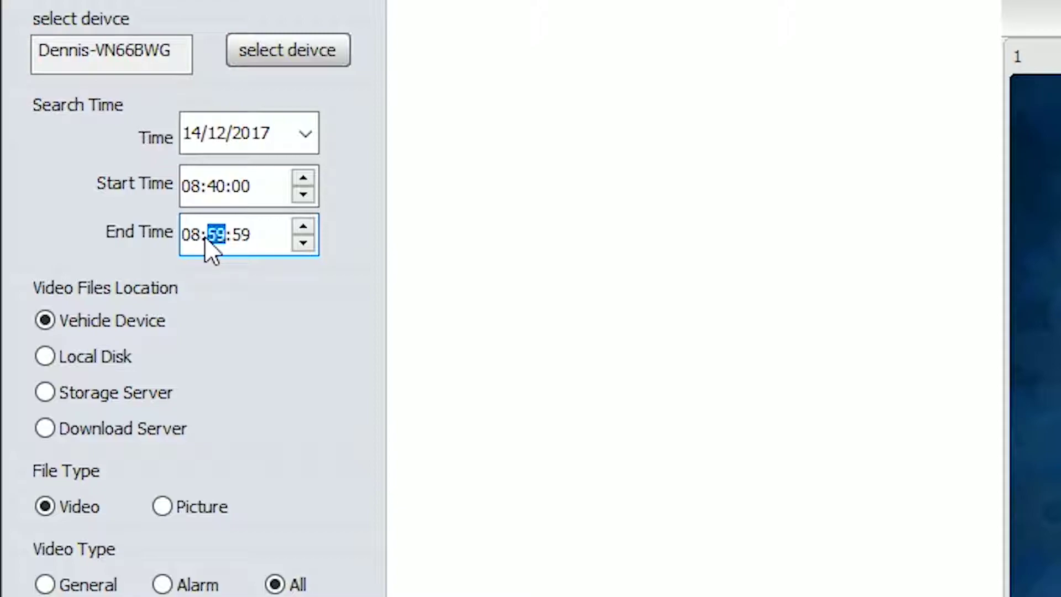
{"action": "key", "text": "Tab"}
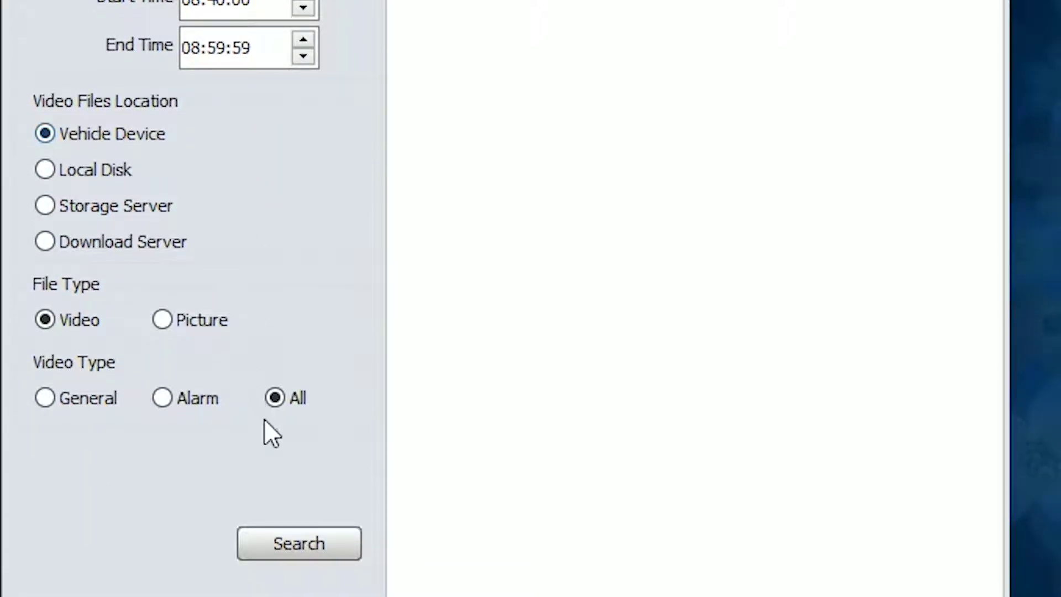
{"action": "left_click", "coordinate": [307, 547]}
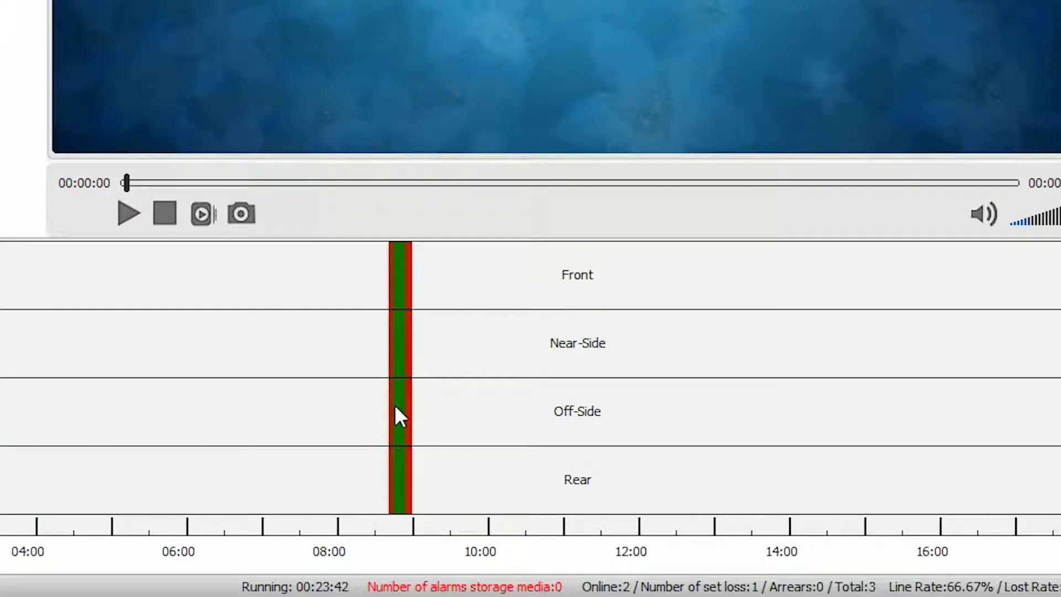
- Play the Near-Side, then Off-Side, then Rear channel footage, ending on Rear at 08:48:03
{"action": "left_click", "coordinate": [403, 416]}
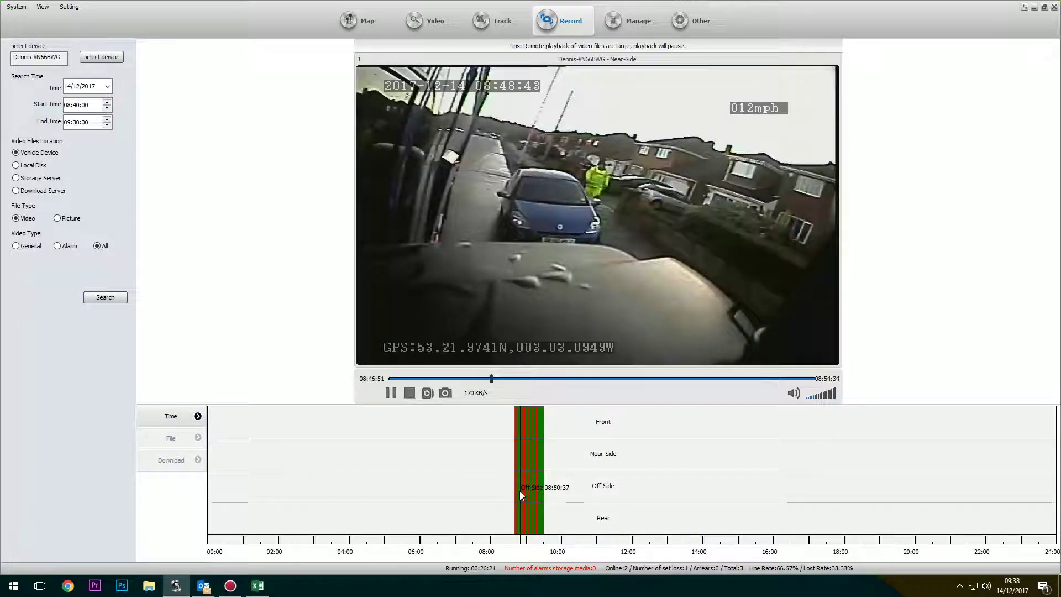
{"action": "left_click", "coordinate": [519, 491]}
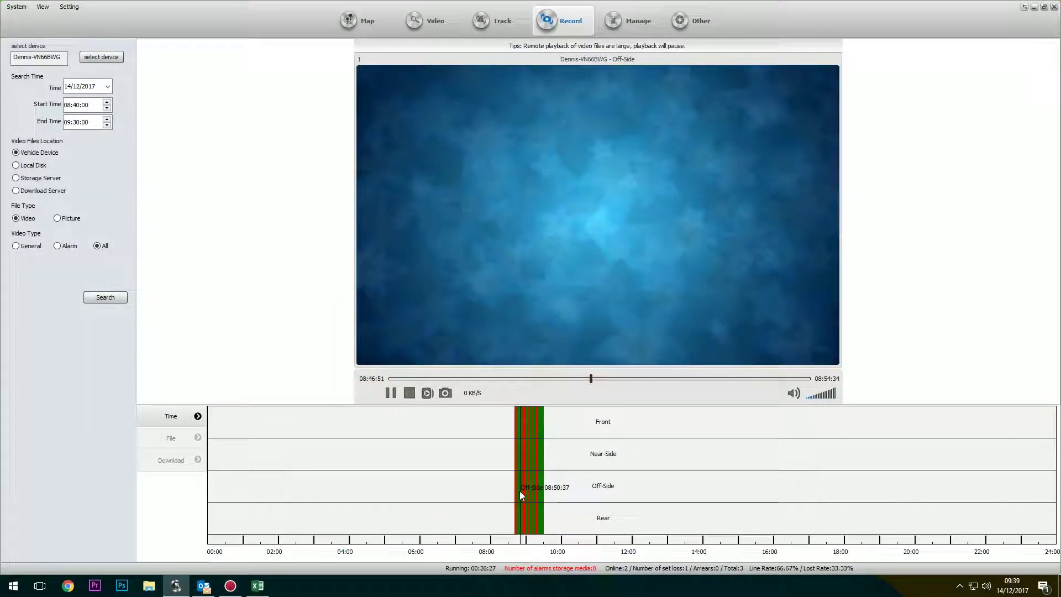
{"action": "left_click", "coordinate": [519, 517]}
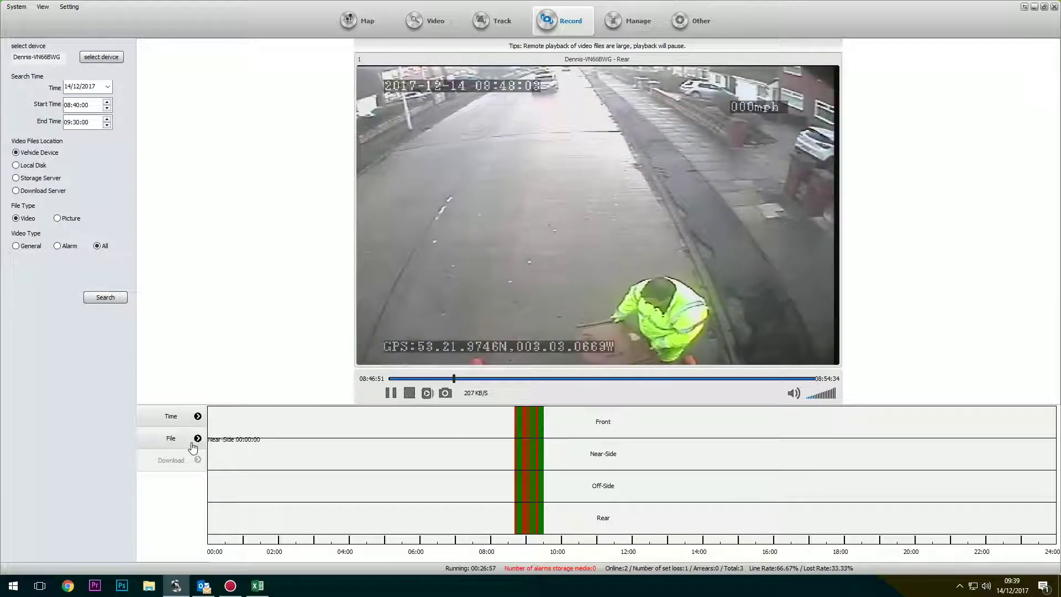
- In the File list, start downloading the 08:56:47–08:58:07 Rear camera recording
{"action": "left_click", "coordinate": [177, 440]}
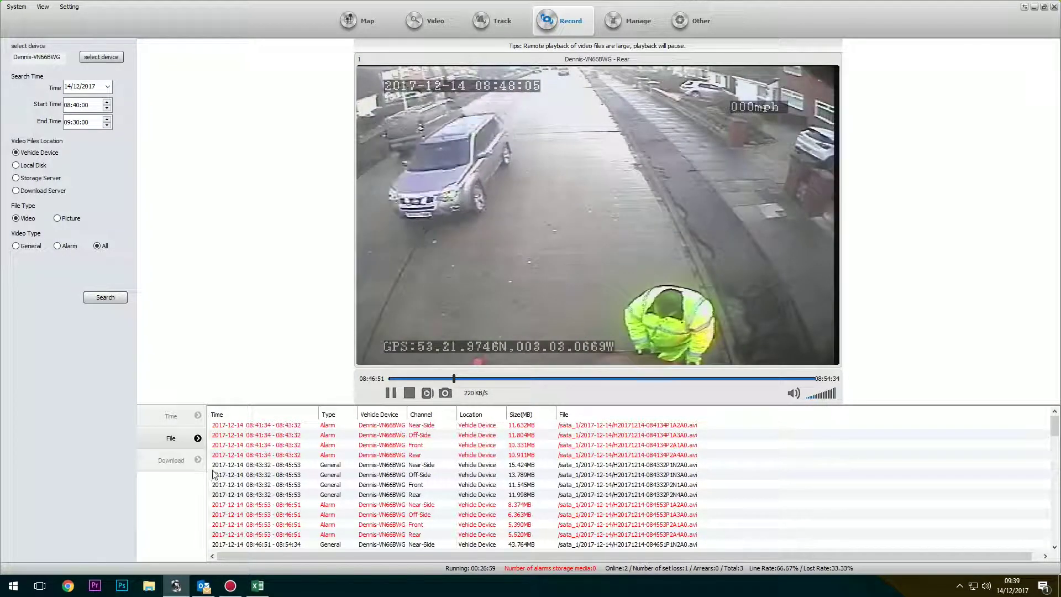
{"action": "scroll", "coordinate": [401, 496], "scroll_direction": "down", "scroll_amount": 3}
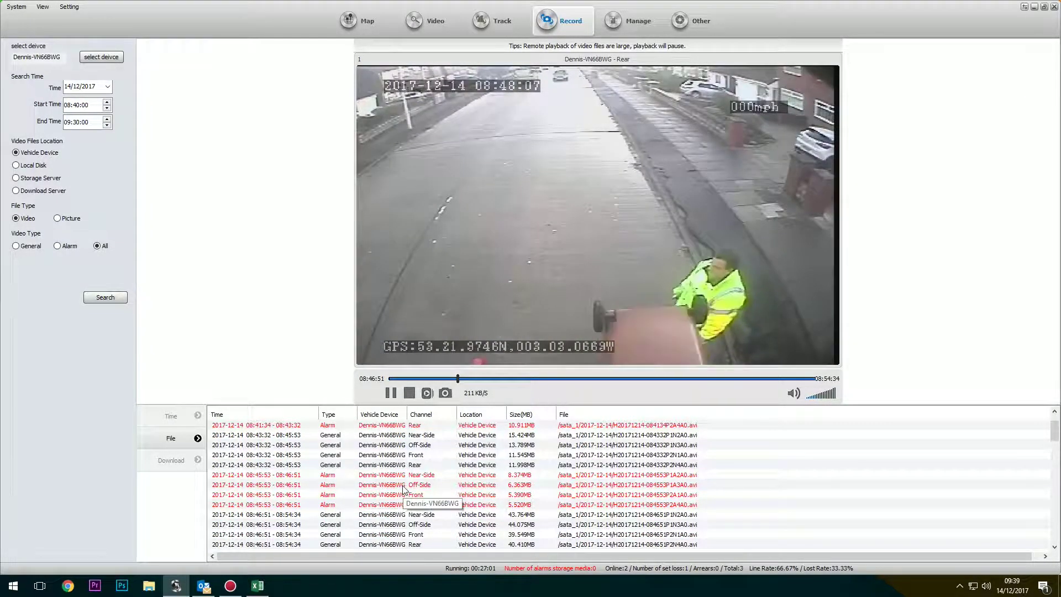
{"action": "scroll", "coordinate": [401, 494], "scroll_direction": "down", "scroll_amount": 2}
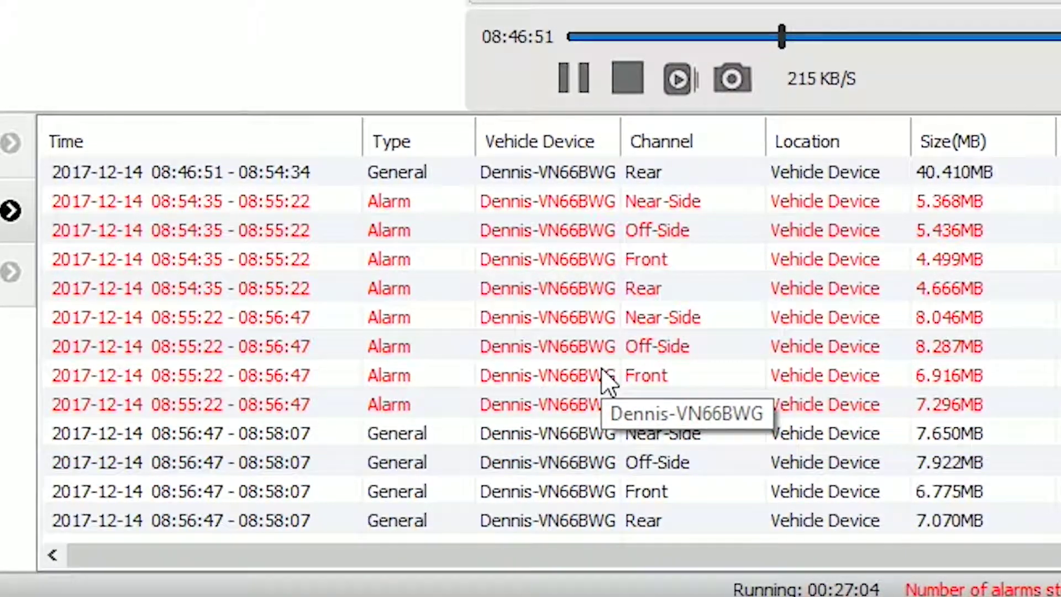
{"action": "scroll", "coordinate": [602, 369], "scroll_direction": "down", "scroll_amount": 1}
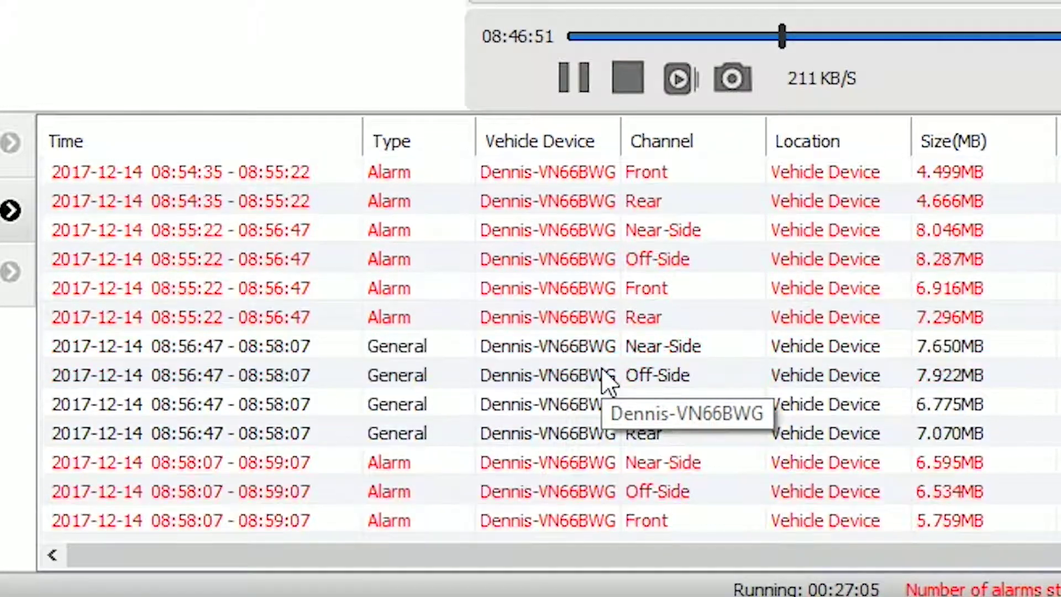
{"action": "scroll", "coordinate": [598, 365], "scroll_direction": "down", "scroll_amount": 1}
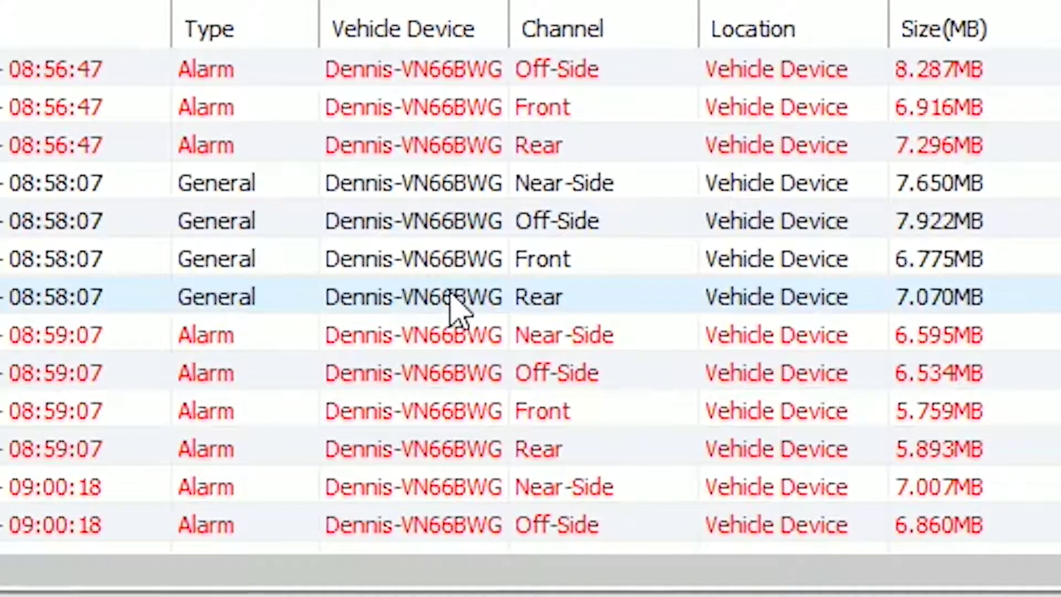
{"action": "right_click", "coordinate": [452, 309]}
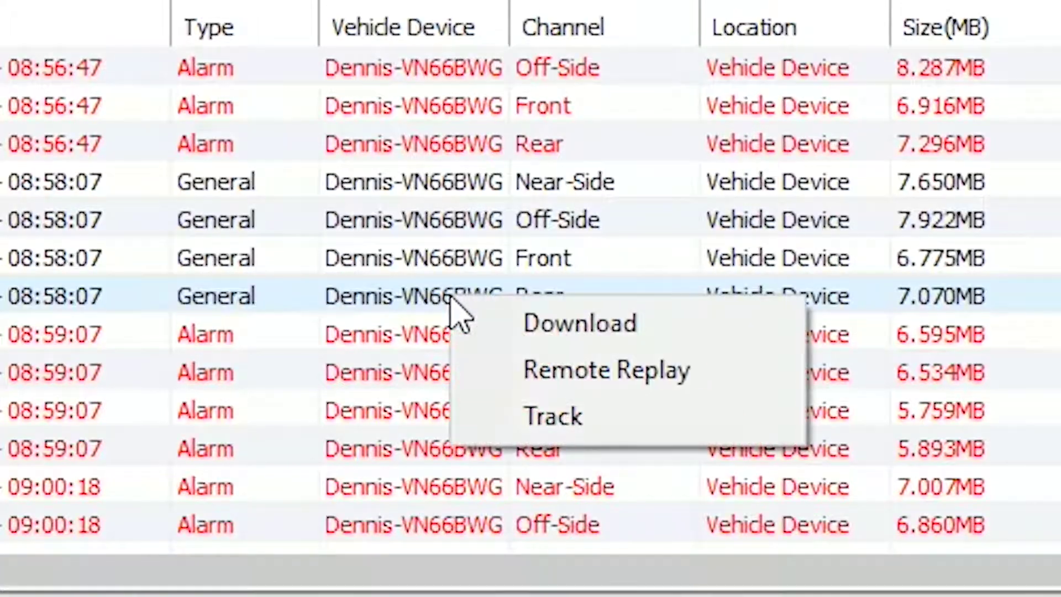
{"action": "left_click", "coordinate": [591, 332]}
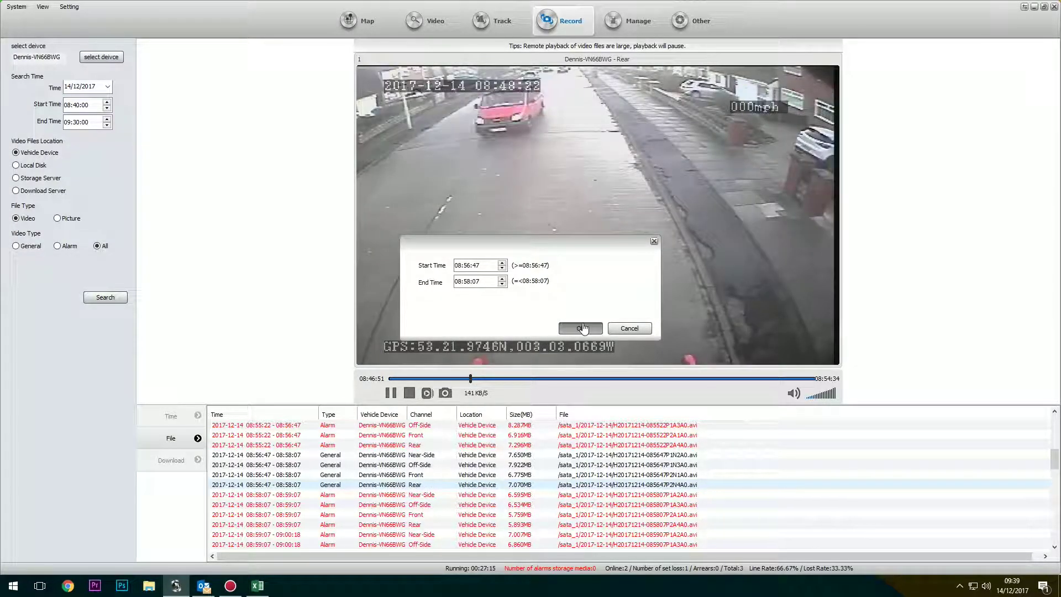
- Confirm the download range and open the finished 7.070MB Rear clip for playback
{"action": "left_click", "coordinate": [581, 327]}
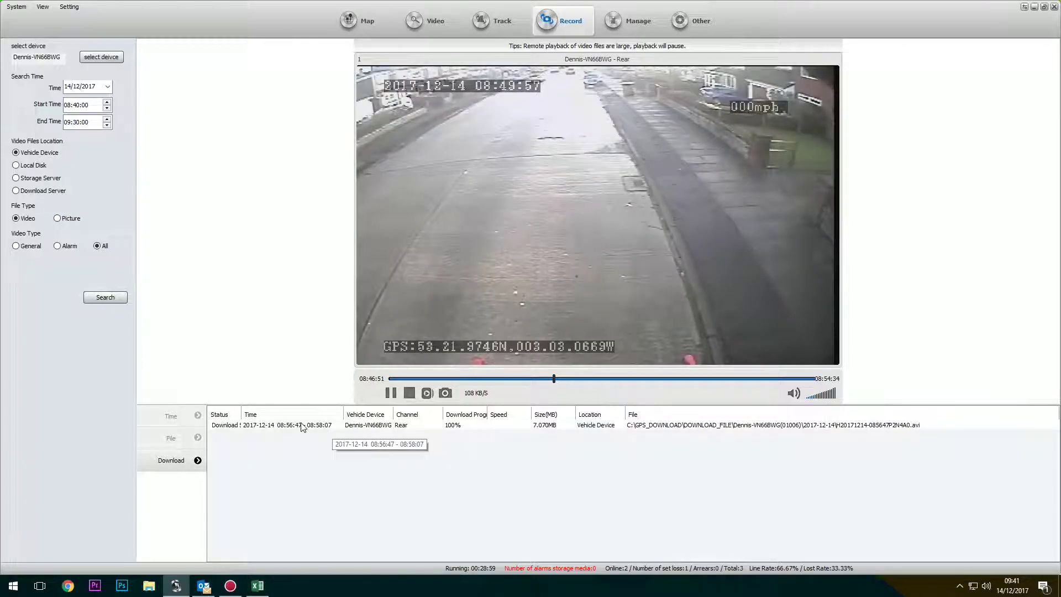
{"action": "double_click", "coordinate": [302, 428]}
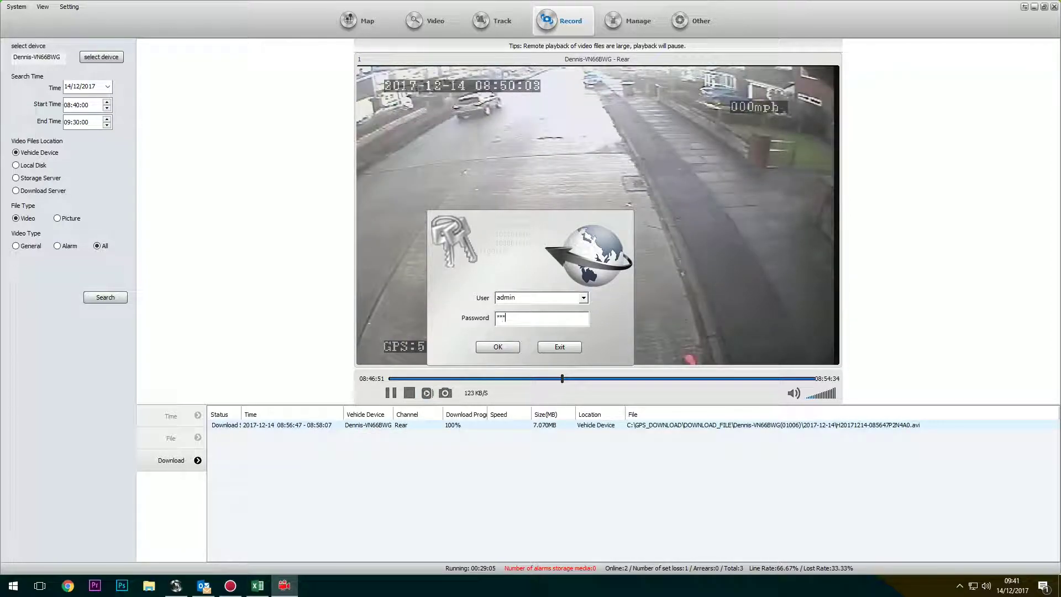
- Submit the player login and confirm the 08:56:47–08:58:07 Rear download time range
{"action": "key", "text": "Return"}
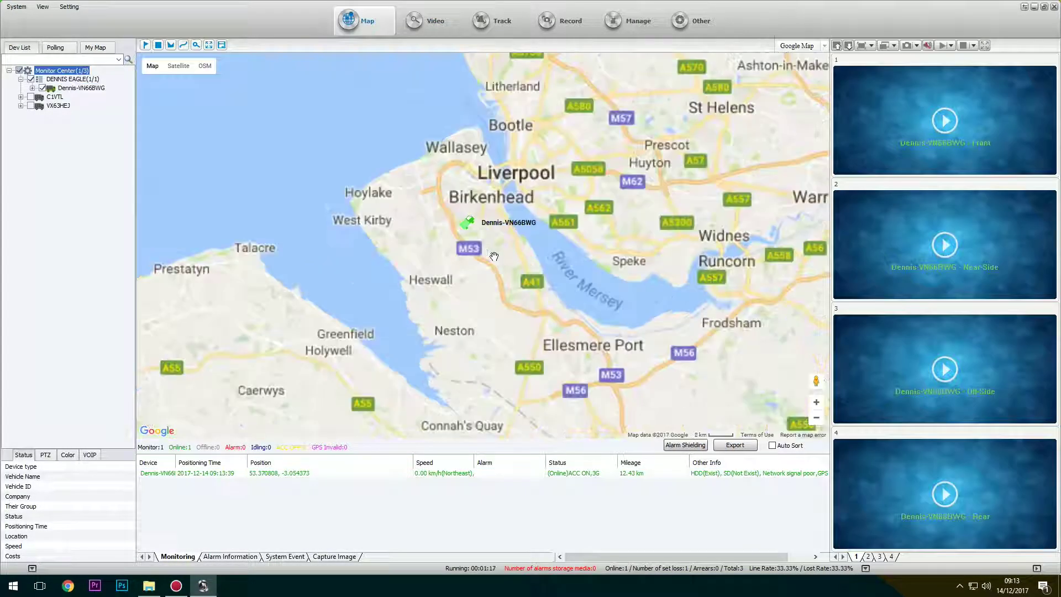
{"action": "scroll", "coordinate": [488, 247], "scroll_direction": "down", "scroll_amount": 2}
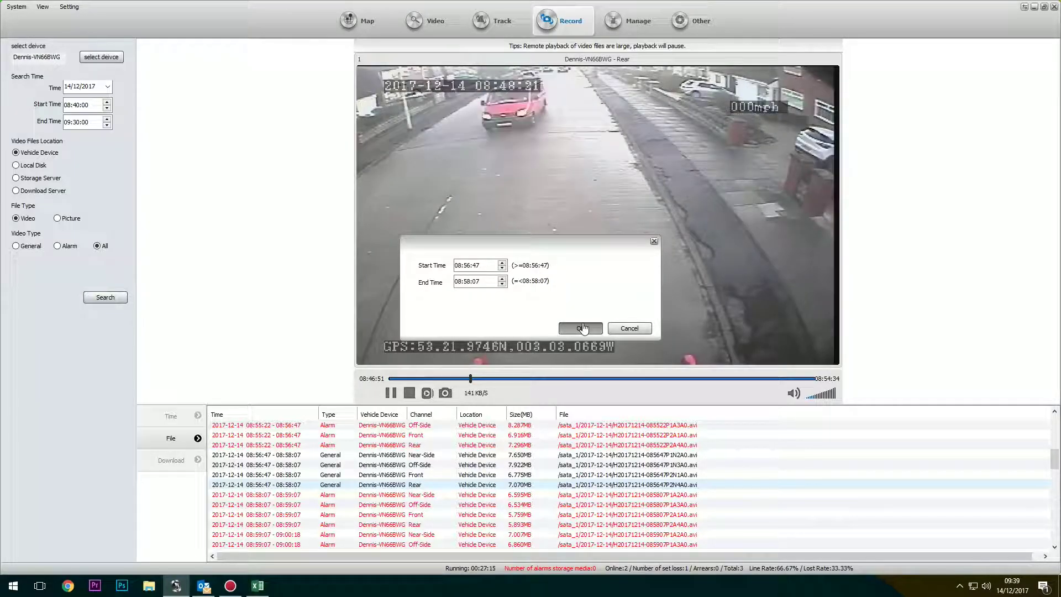
{"action": "left_click", "coordinate": [583, 327]}
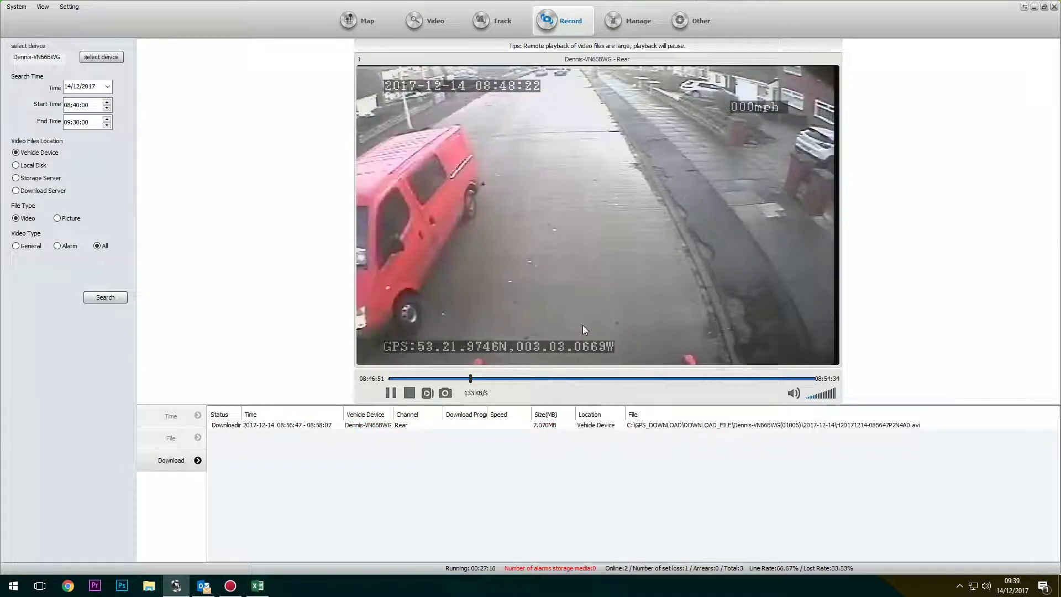